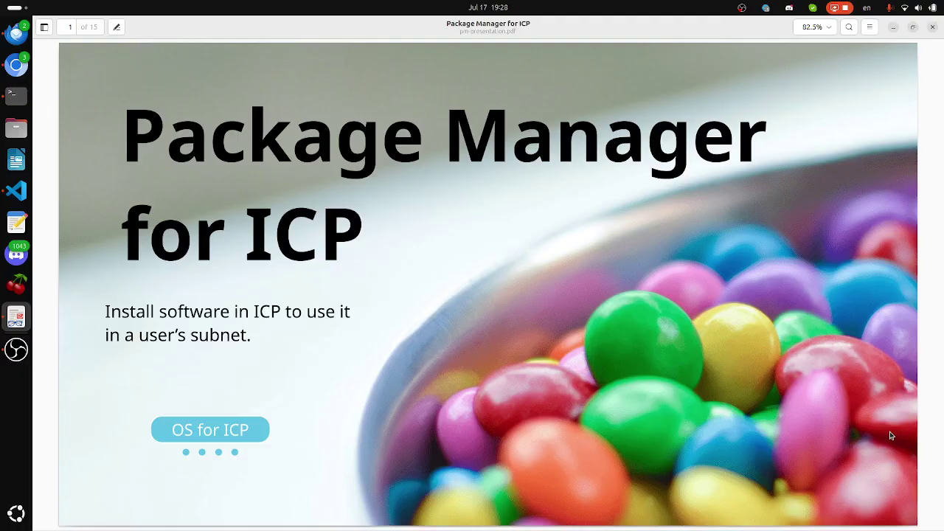
- Advance from the title slide past the goals slide to slide 3, Install Software
key(Page_Down)
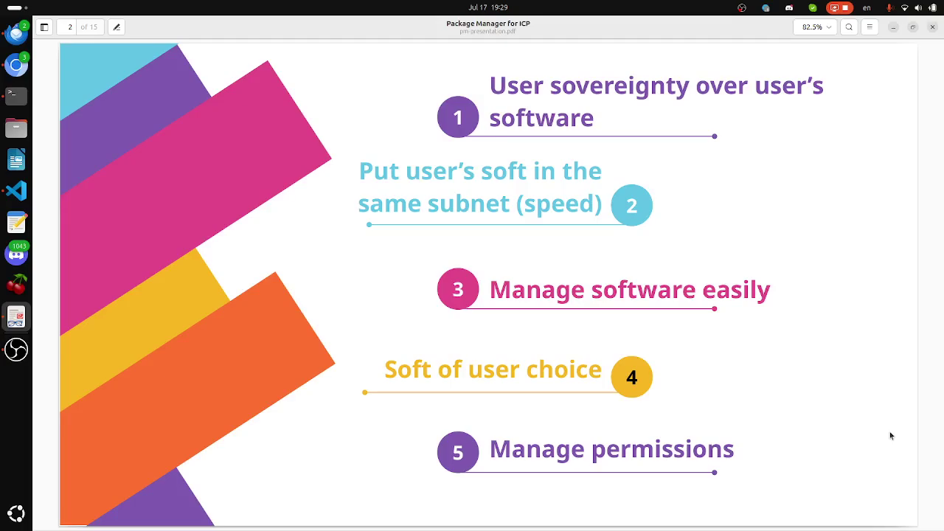
key(Right)
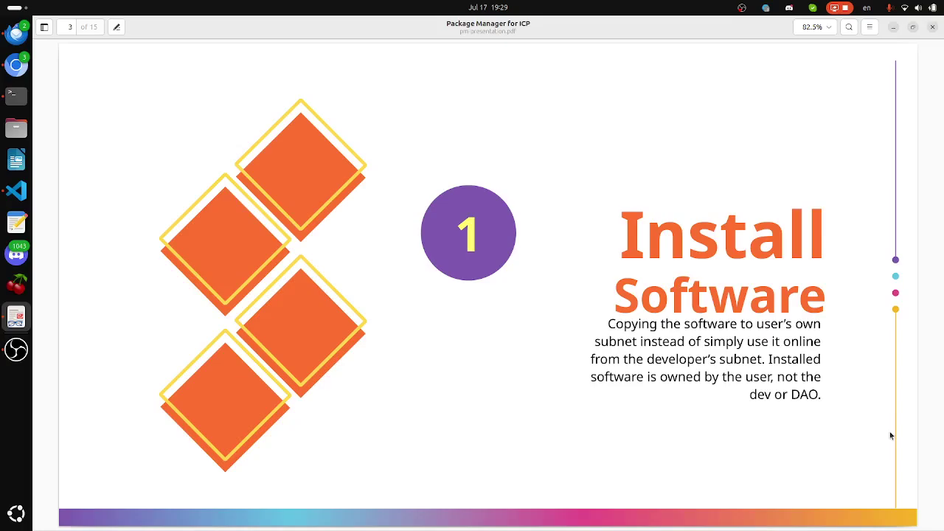
- Scroll through slides 4–6 (Fast, Convinient, Choice) to land on slide 7, '5 Permissions'
scroll(890, 435, down, 1)
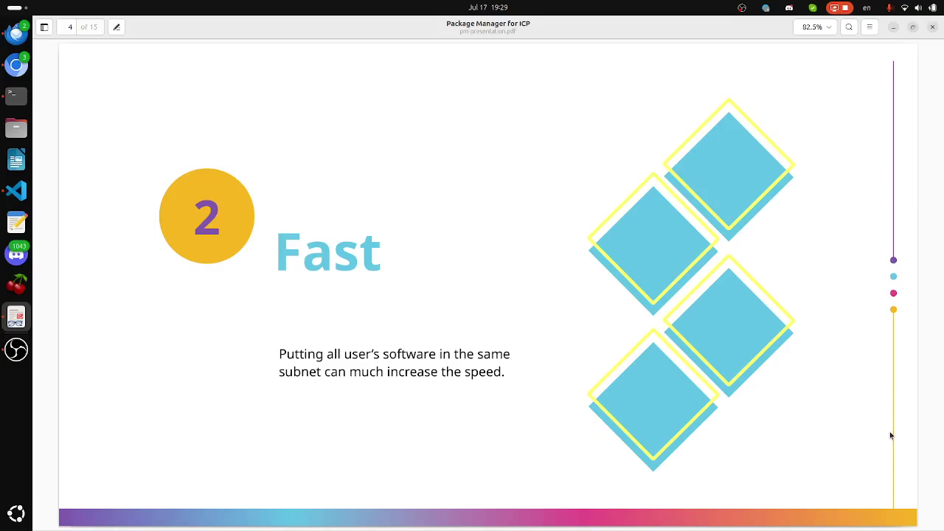
scroll(890, 435, down, 1)
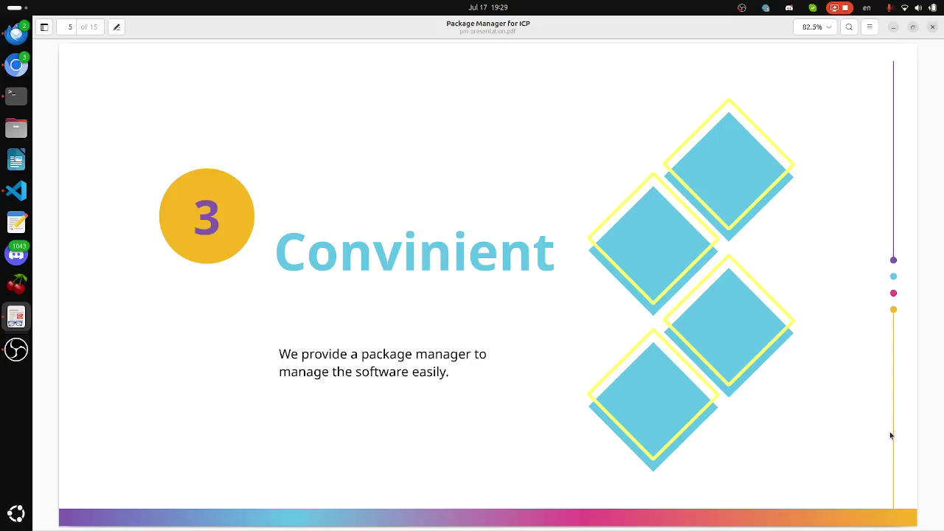
scroll(891, 435, down, 1)
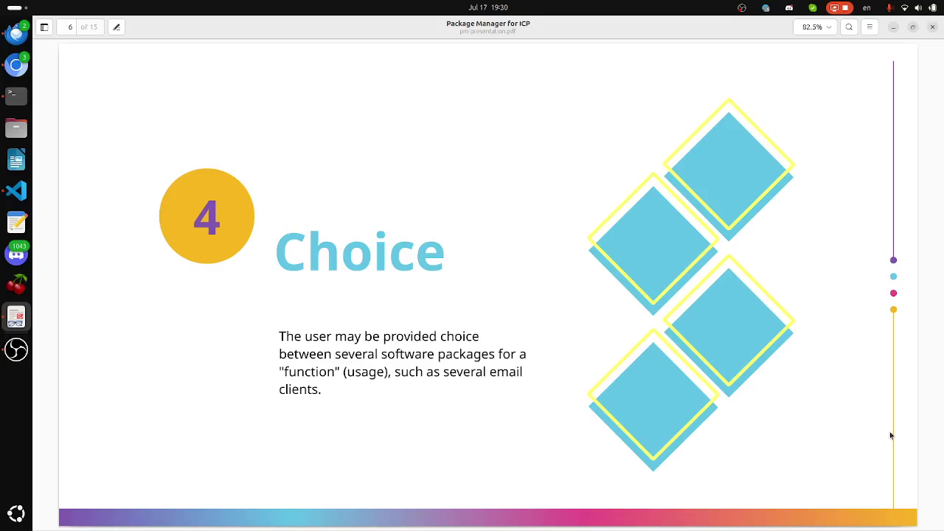
scroll(890, 436, down, 1)
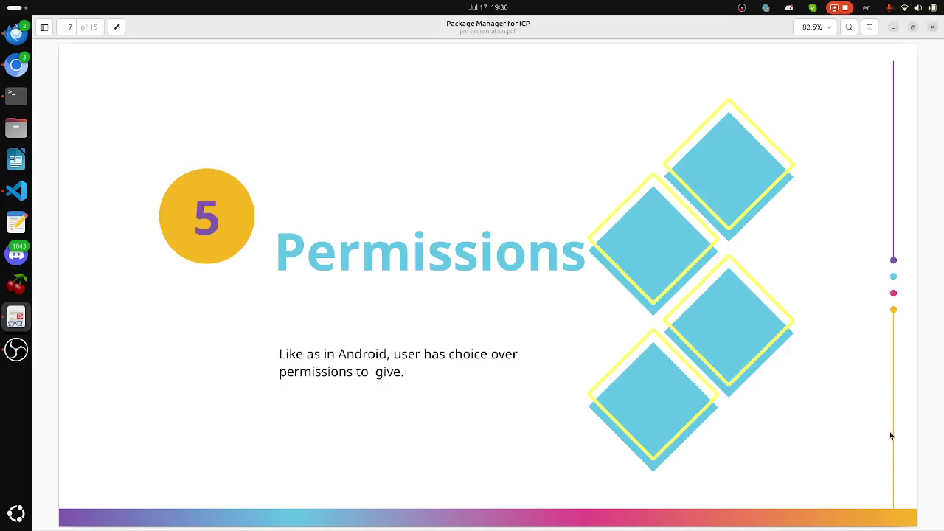
- Move to slide 8, covering multiple repos, Blackholed?, Permissions and Support big repos
scroll(890, 436, down, 1)
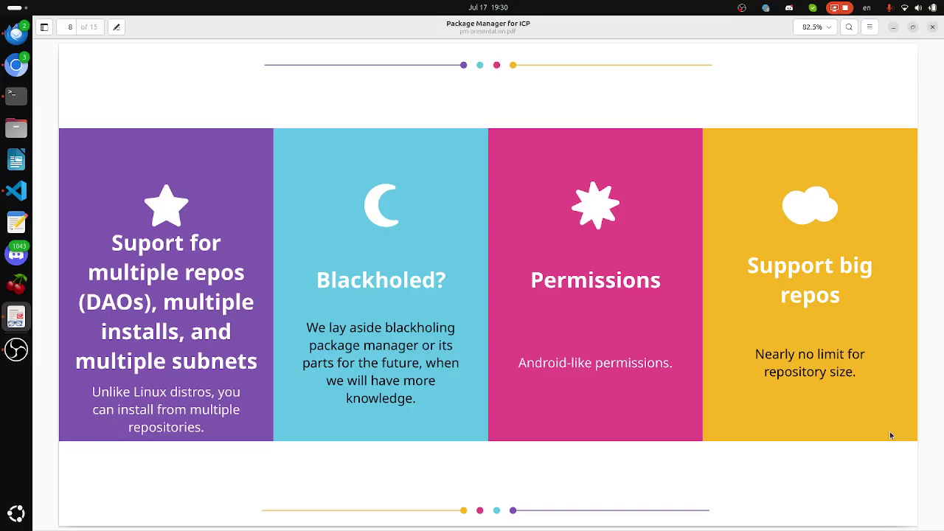
- Go past the roadmap and Linux success slides to slide 11, the $150M gas-tax revenue estimate
key(Right)
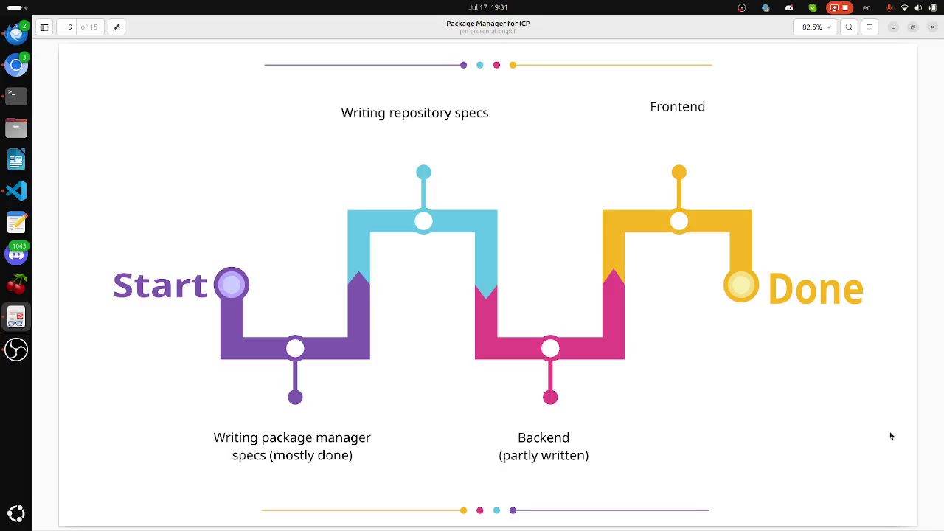
key(Page_Down)
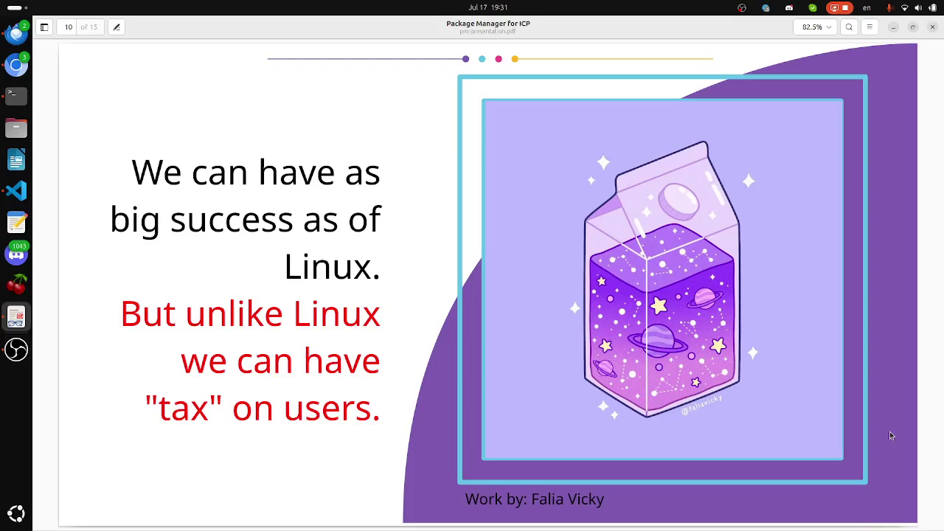
scroll(890, 435, down, 1)
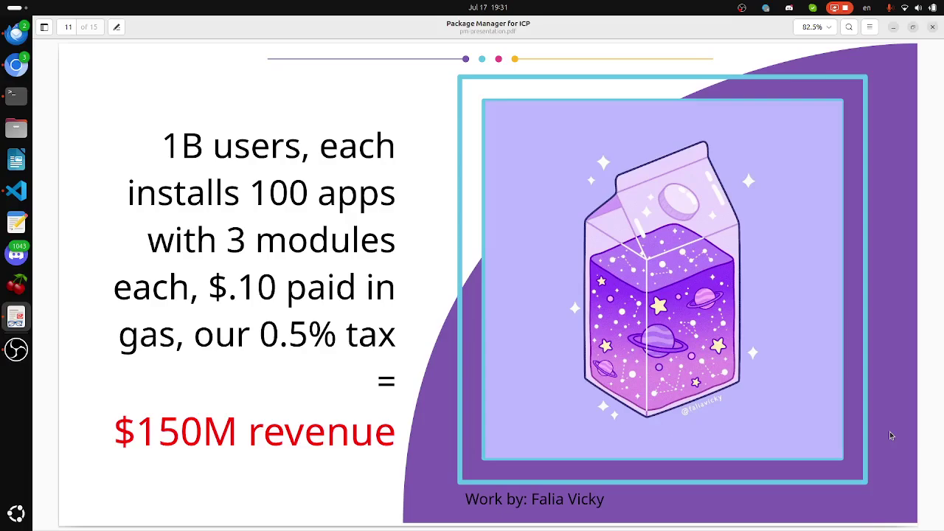
- Advance past the deployment log and package manager screenshot slides to slide 15, THANK YOU
key(Page_Down)
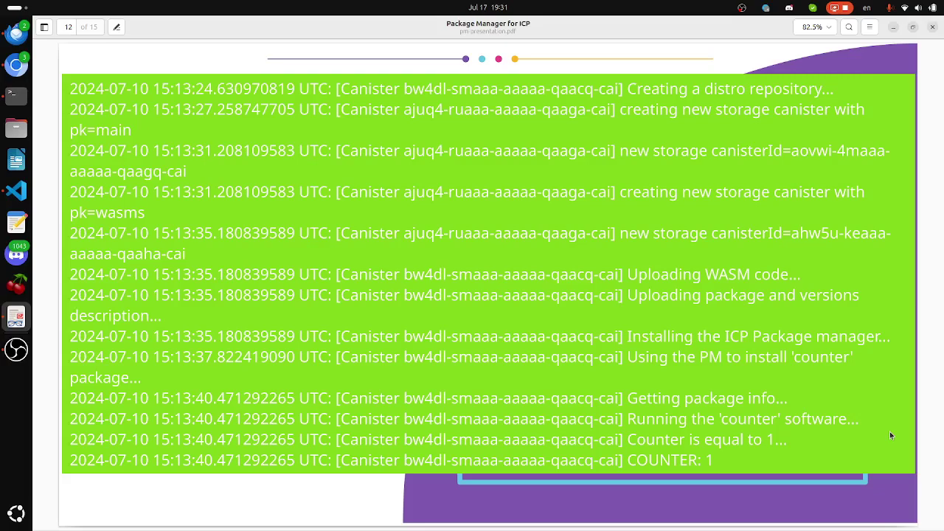
key(Right)
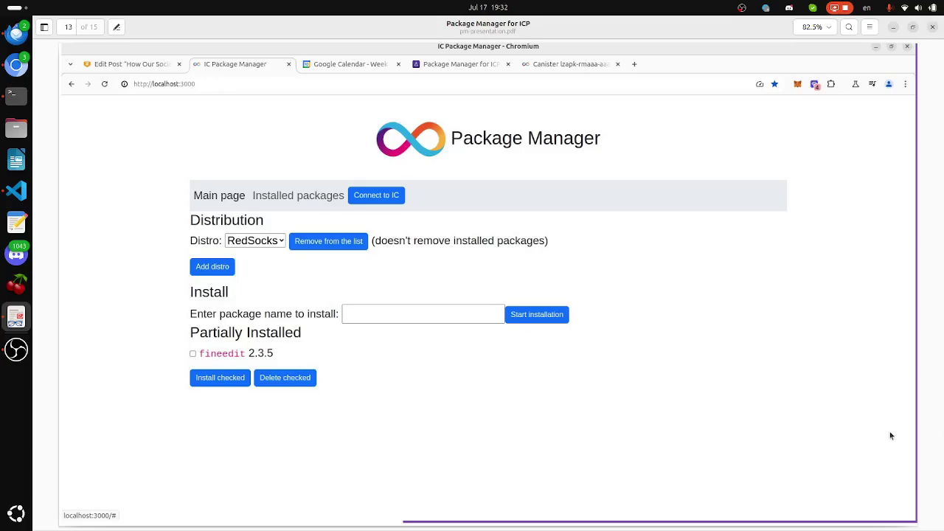
key(Right)
key(Right)
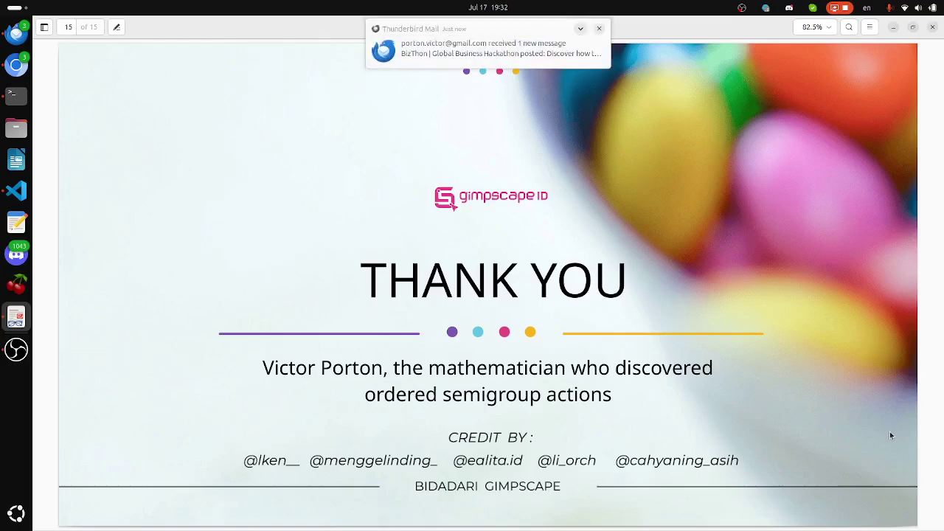
- Copy the RepositoryIndex canister ID from the Terminal and return to the browser
key(alt+Tab)
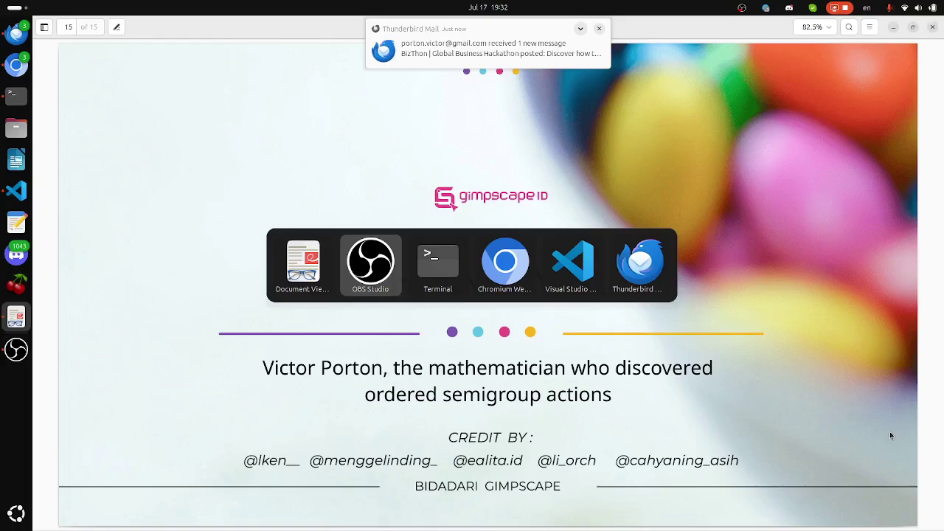
key(alt+Tab)
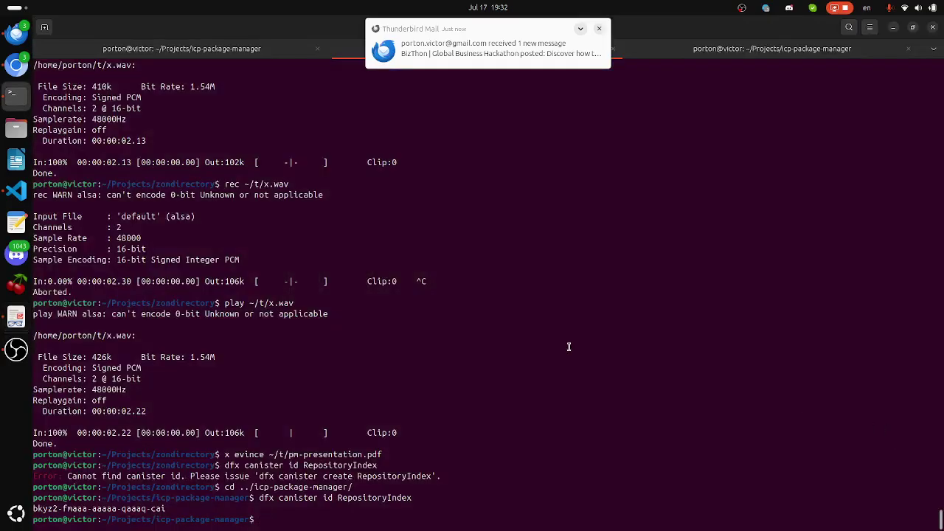
double_click(139, 509)
right_click(139, 509)
click(161, 412)
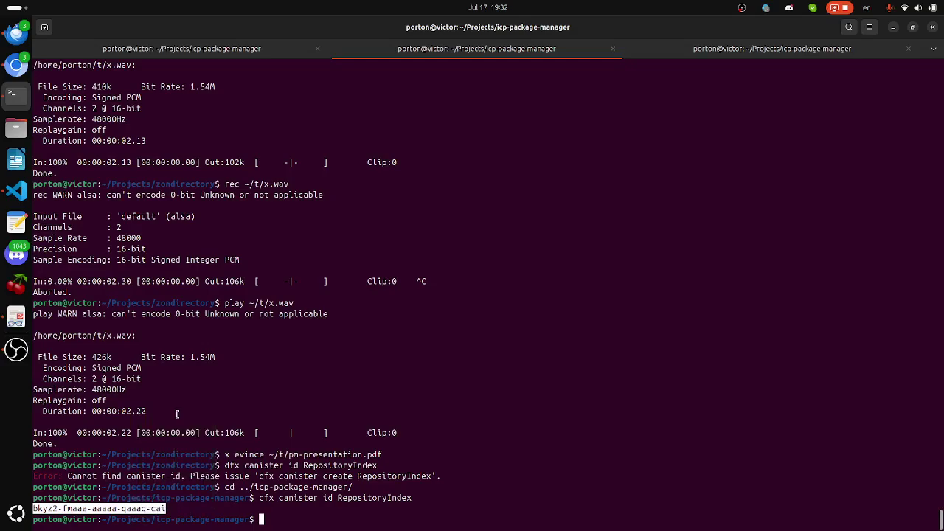
key(alt+Tab)
key(alt+Tab)
key(alt+Tab)
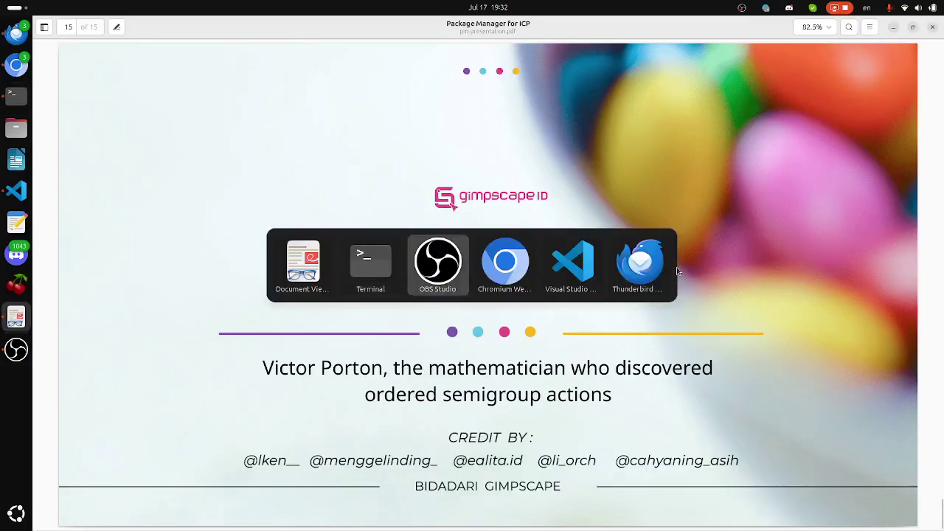
key(alt+Tab)
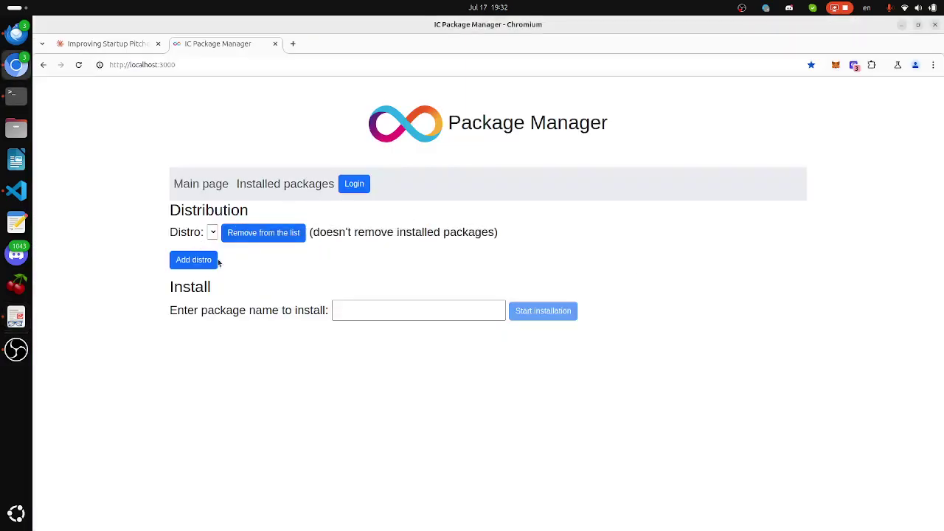
- Add a distro named TODO with the copied canister ID pasted as its principal
click(212, 263)
right_click(468, 217)
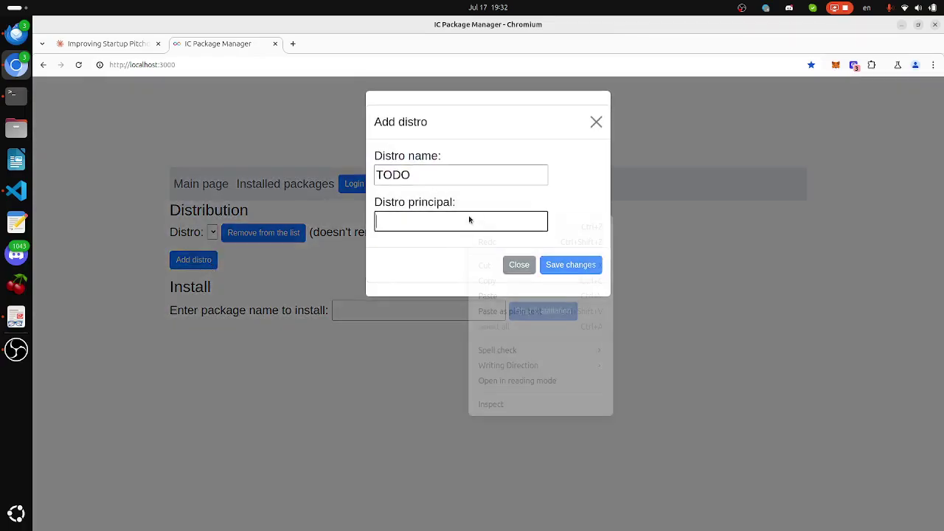
click(537, 295)
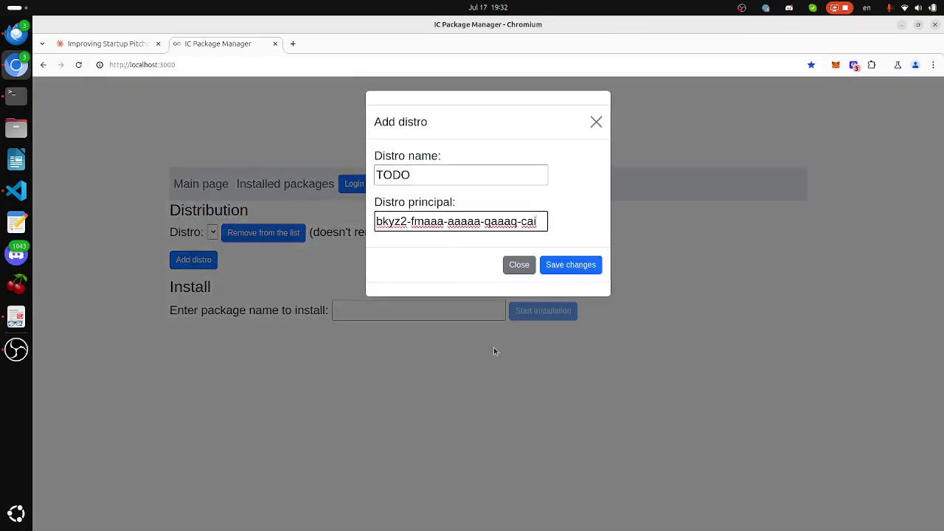
click(562, 271)
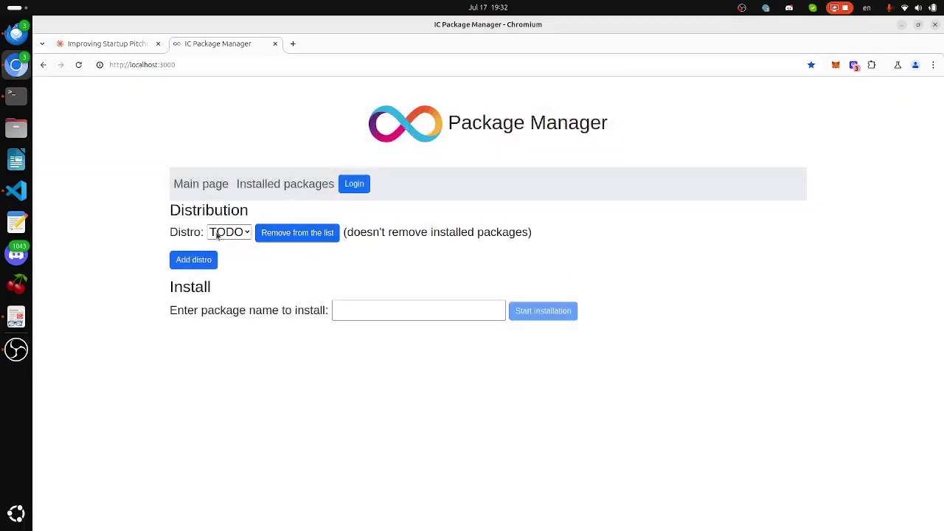
click(247, 235)
- Uninstall the existing counter 1.0.0 installation, leaving Installed packages empty
click(451, 255)
click(401, 314)
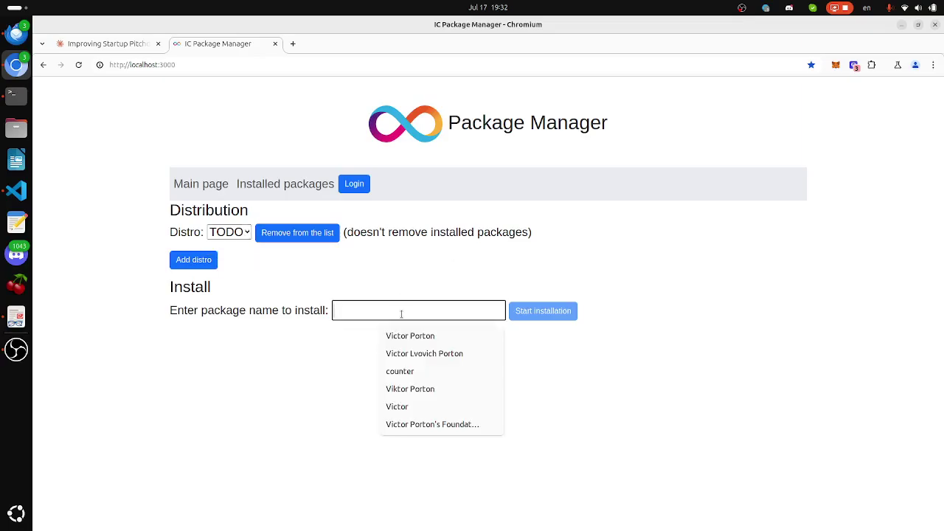
click(336, 188)
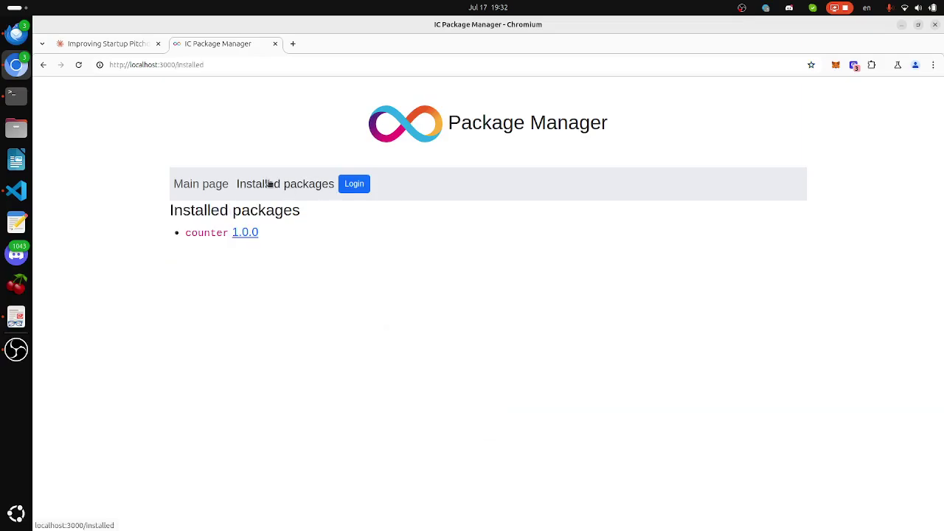
click(244, 232)
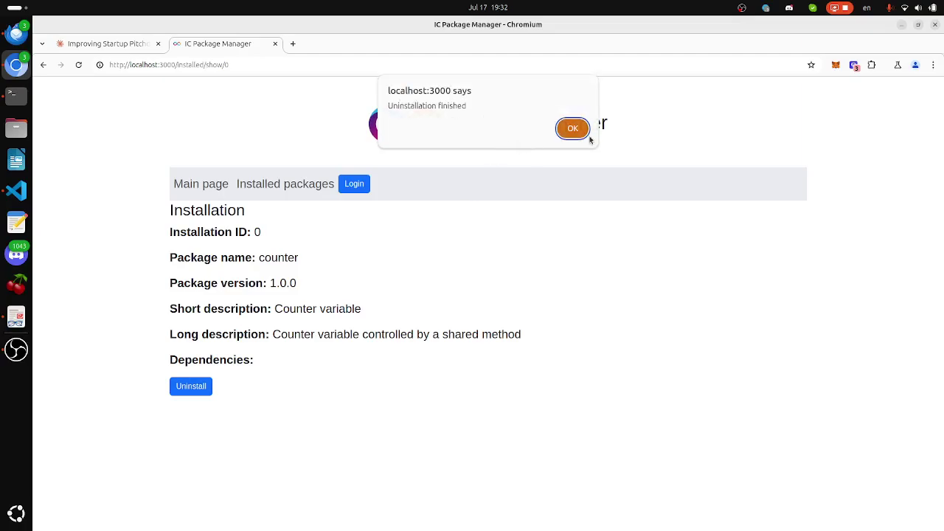
click(581, 130)
click(325, 187)
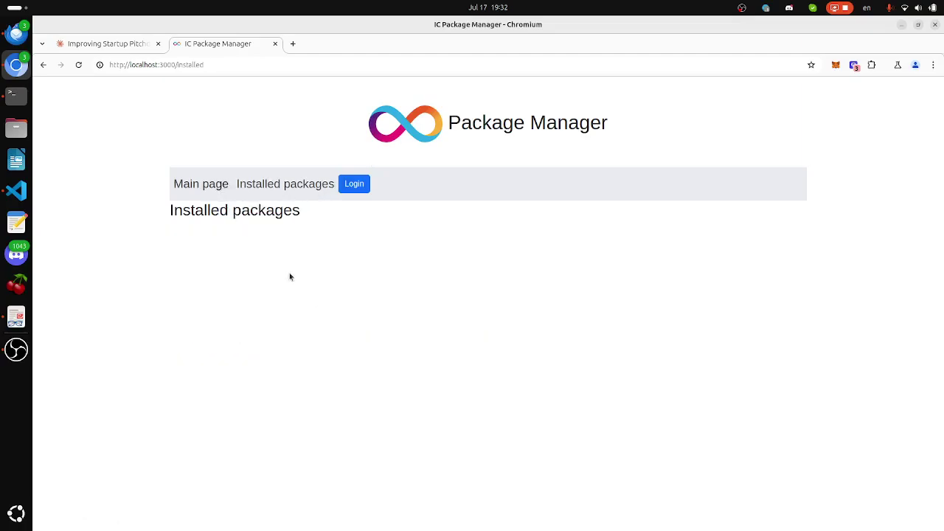
- Install the counter package at version 1.0.0, producing installation ID 1
click(221, 187)
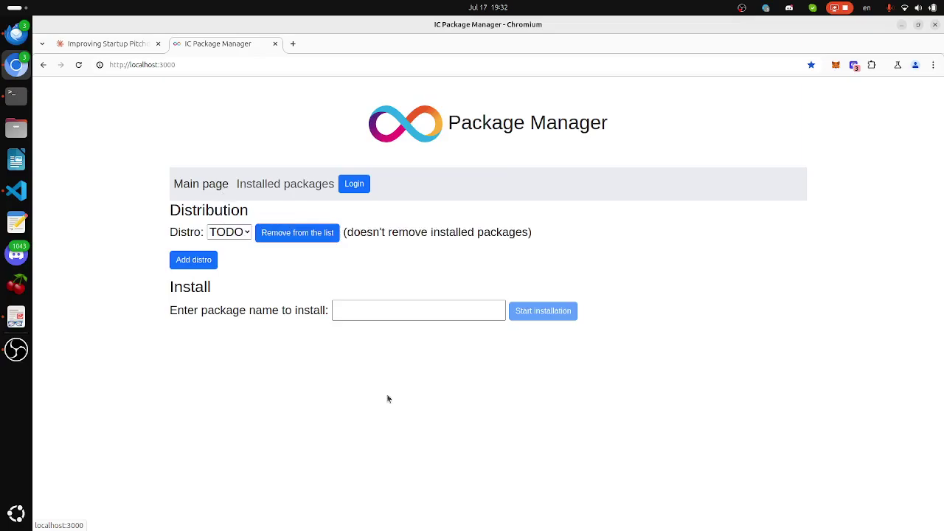
click(433, 316)
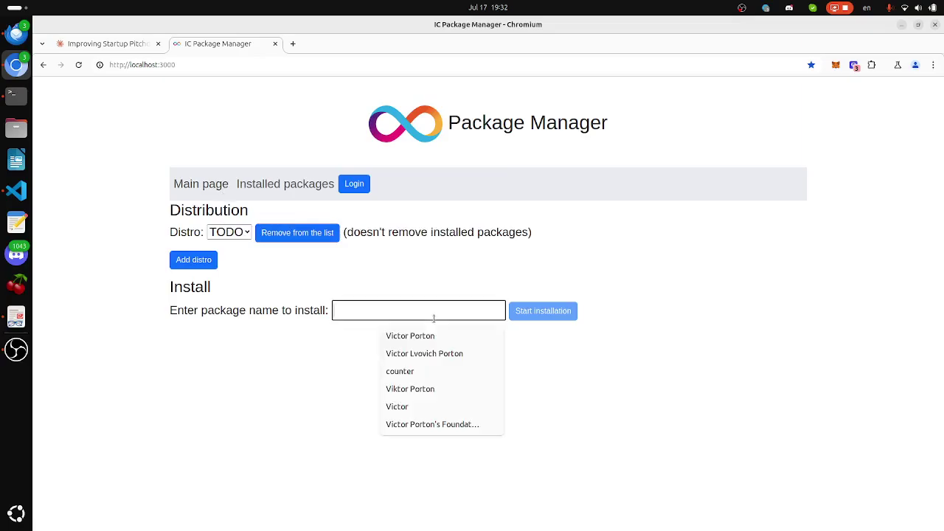
click(432, 371)
click(545, 313)
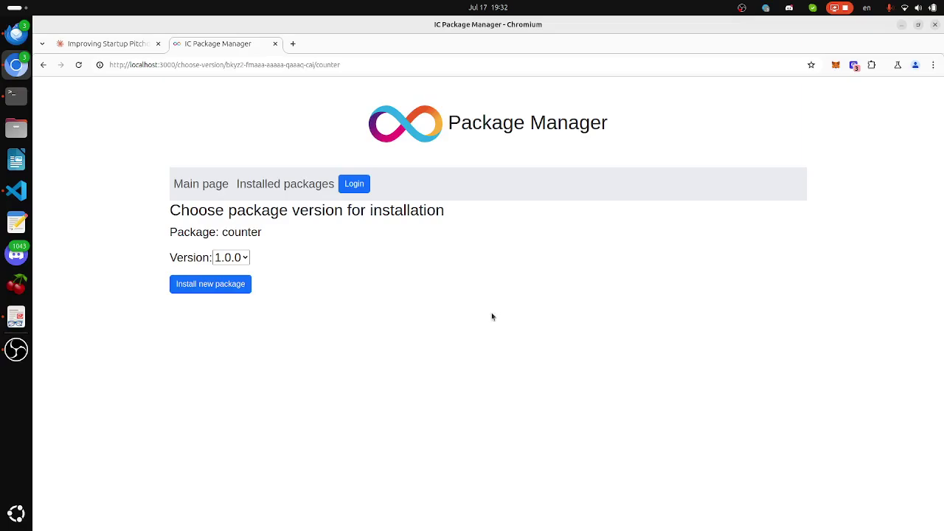
click(238, 260)
click(236, 270)
click(227, 290)
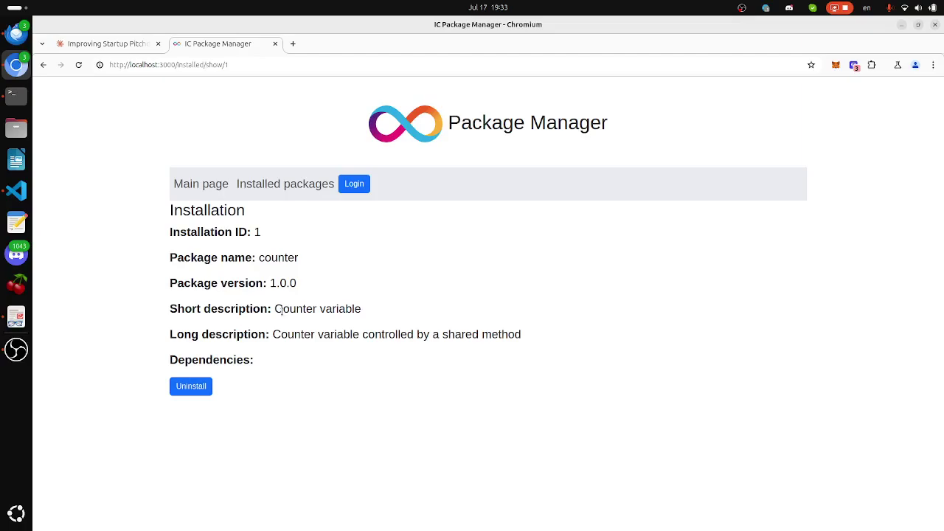
click(268, 185)
- Install an additional copy of counter 1.0.0
click(217, 192)
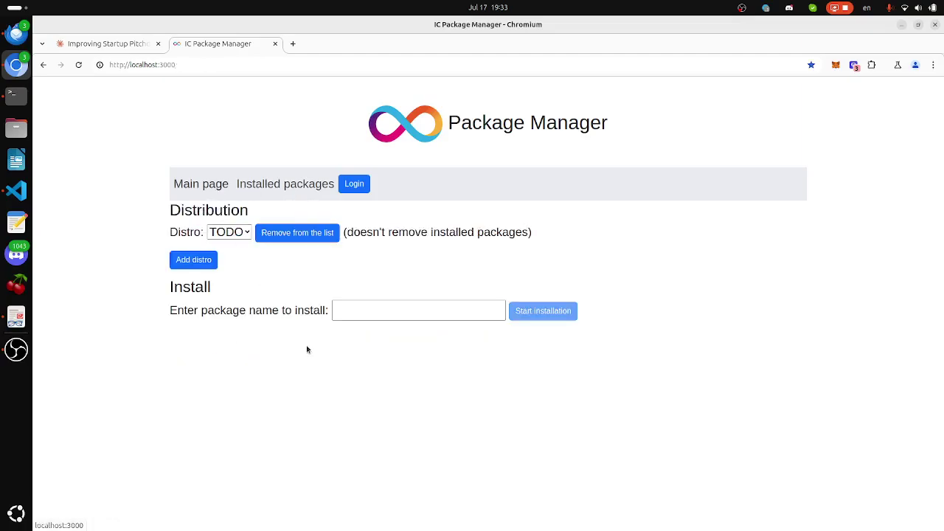
click(360, 317)
click(398, 371)
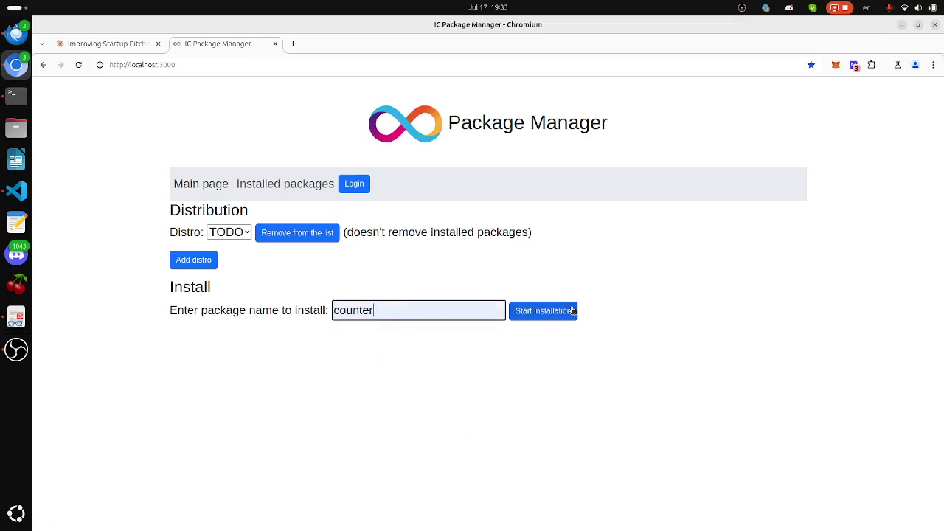
click(572, 312)
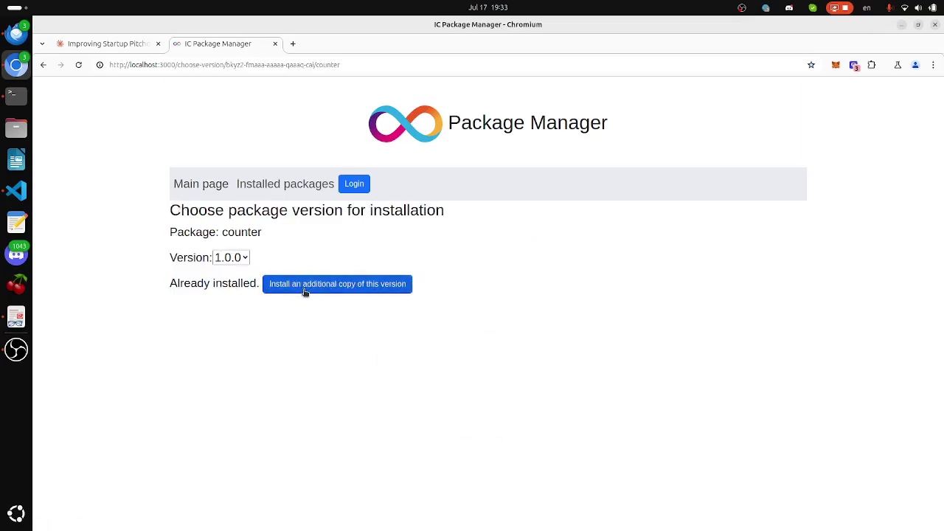
click(356, 287)
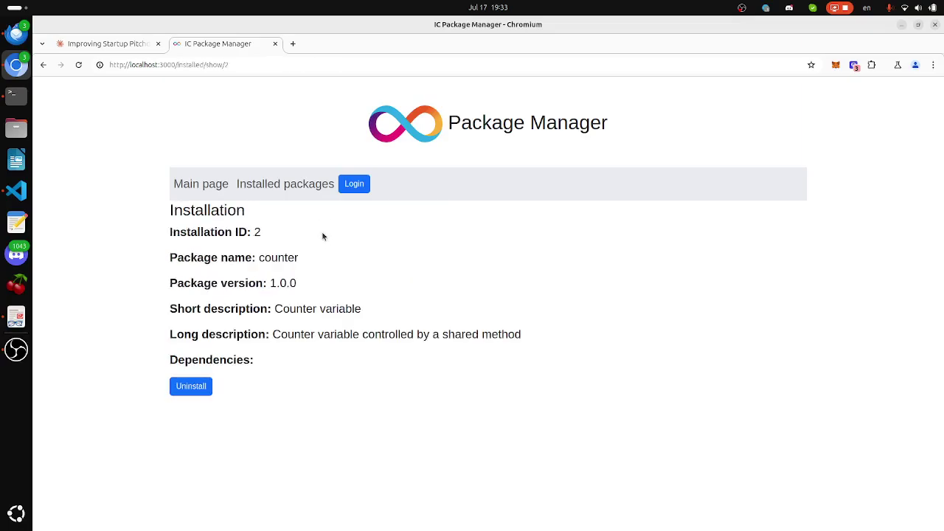
- Verify installations 1 and 2 in Installed packages, then return to the THANK YOU slide
click(311, 190)
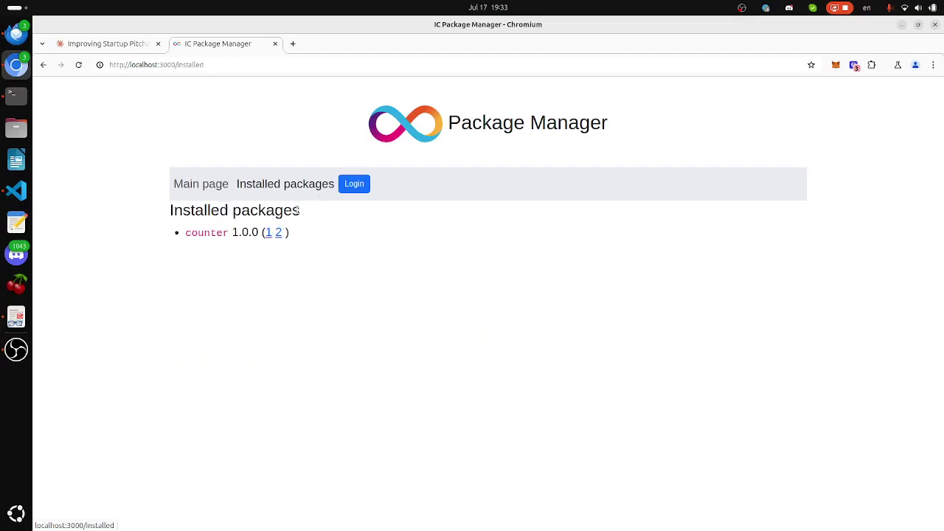
click(268, 236)
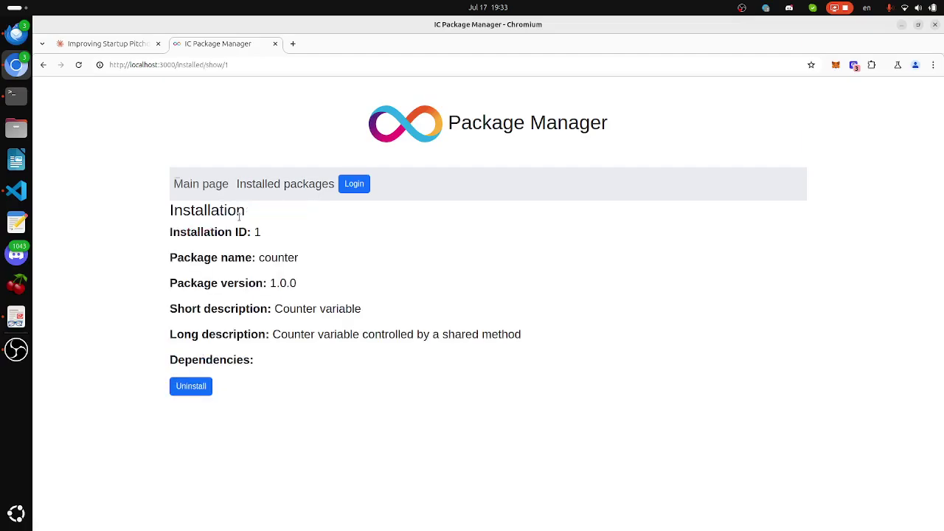
click(43, 65)
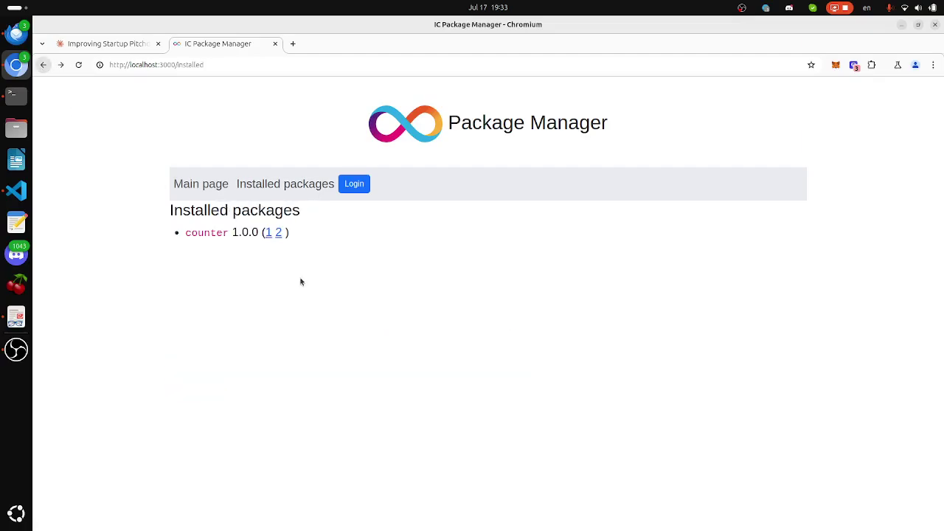
click(279, 233)
key(alt+Tab)
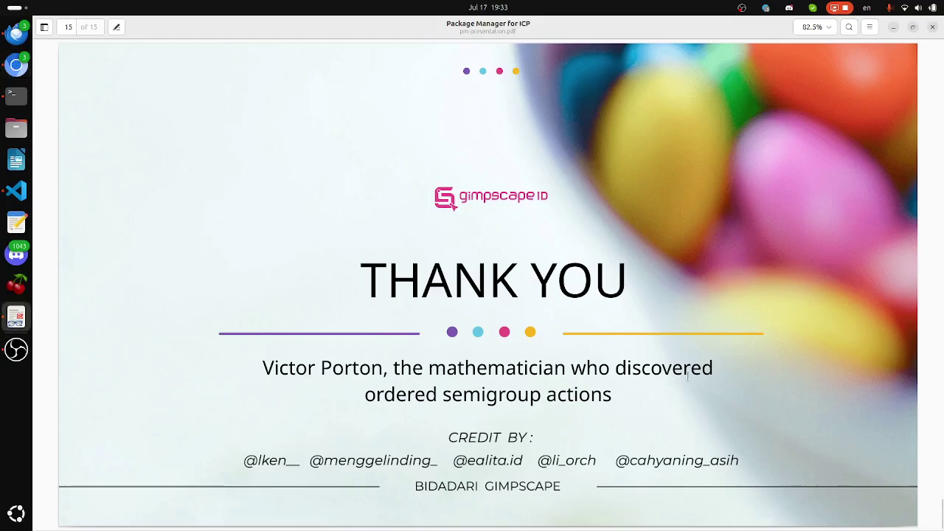